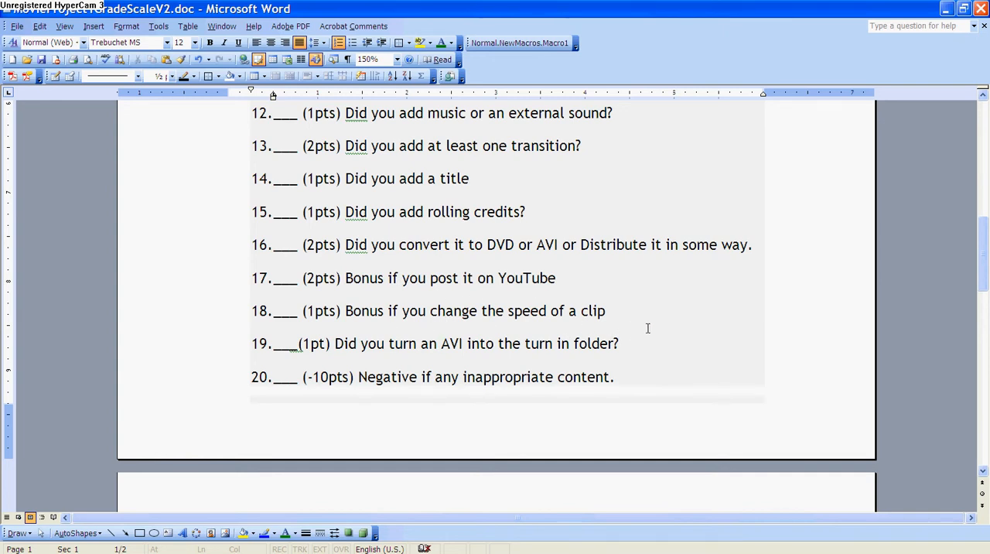
Read through the remaining checklist items and the video rubric table in the movie project grade scale document.
scroll(656, 328, "down", 1)
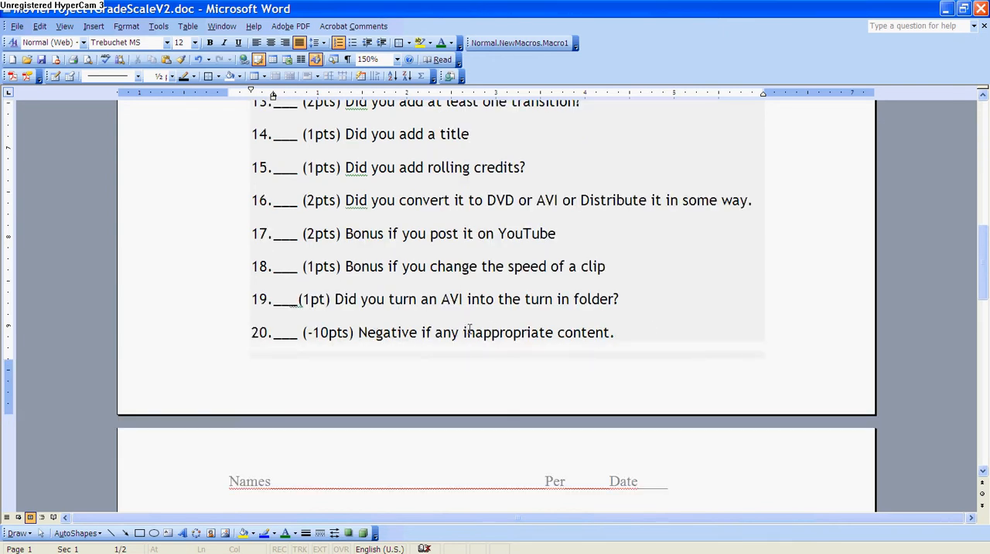
scroll(502, 328, "down", 8)
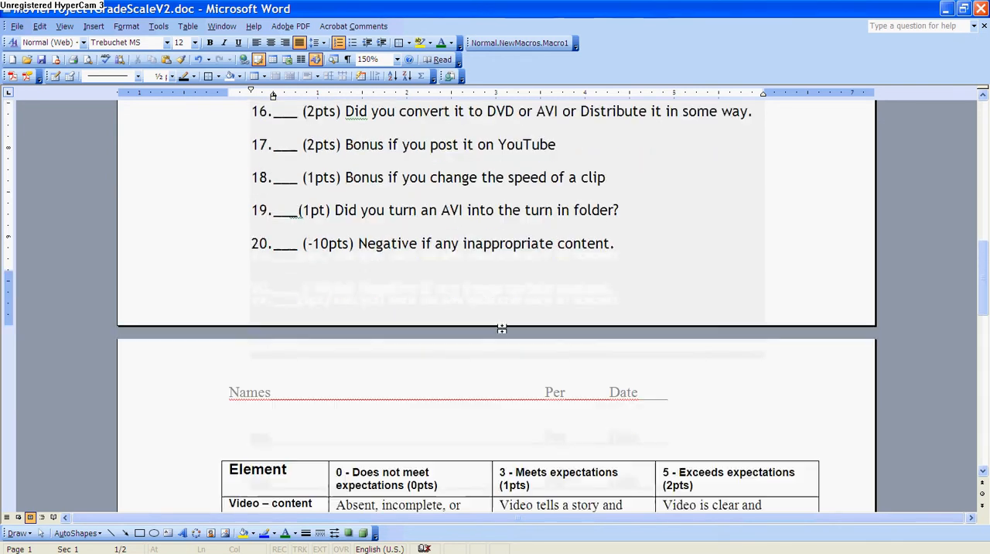
scroll(502, 329, "down", 1)
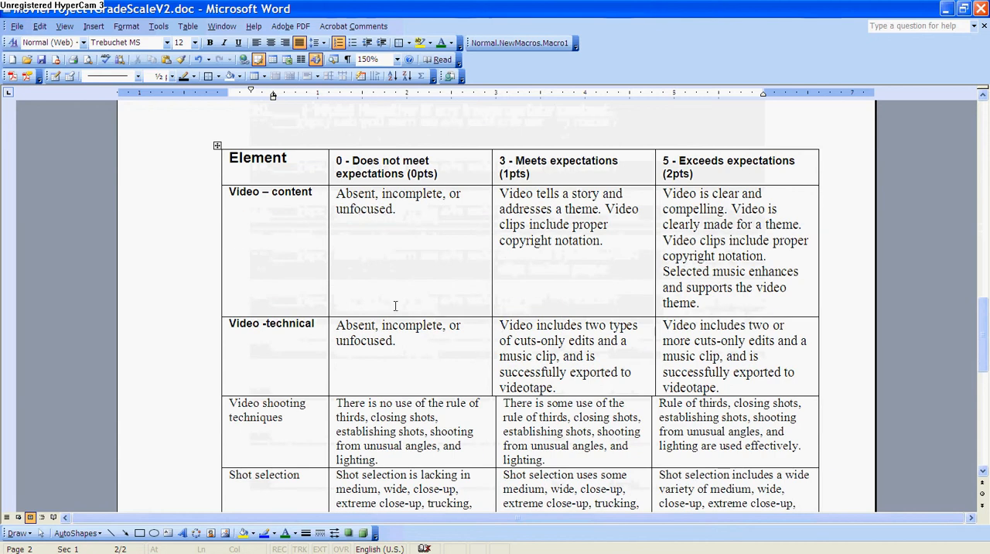
scroll(578, 261, "down", 5)
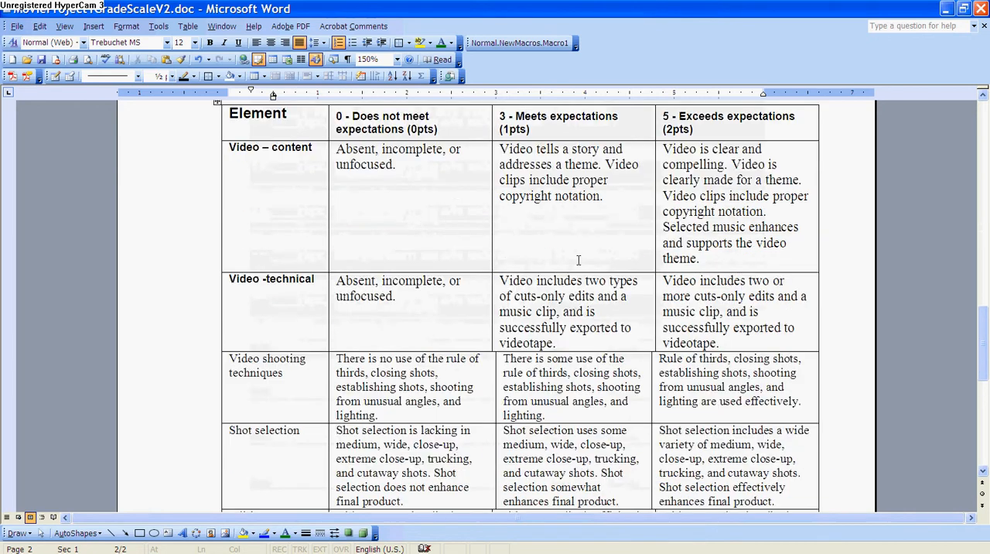
scroll(578, 260, "down", 5)
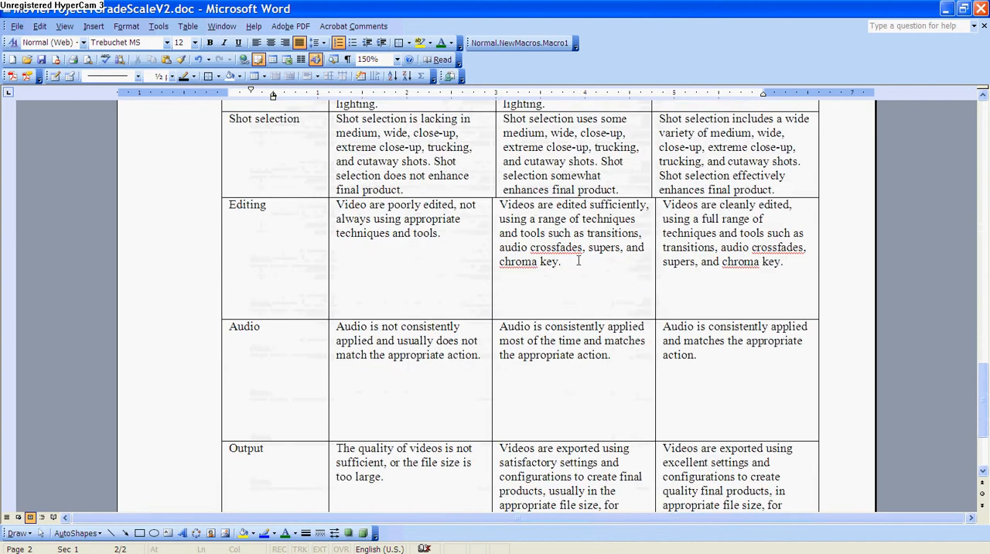
scroll(578, 261, "up", 2)
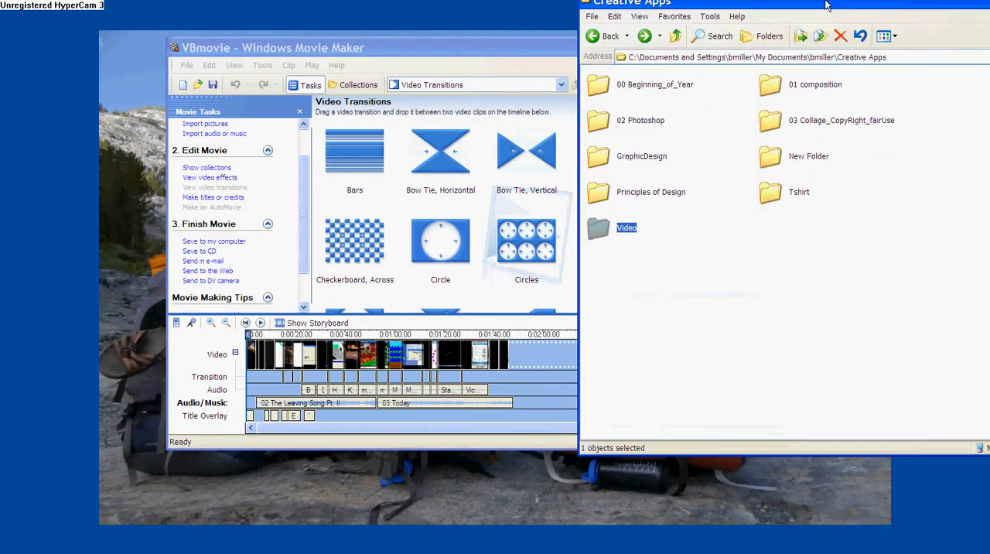
Switch to the Creative Apps folder window and open Video, Movie Introduction to Programming, and its FootageIntroProgramMovie subfolder.
left_click_drag(810, 5, 464, 40)
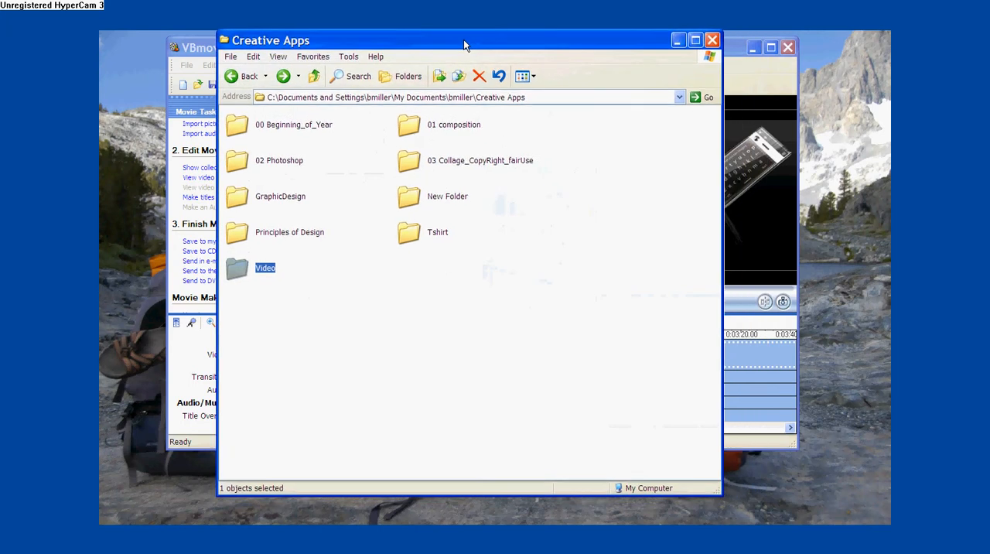
double_click(241, 271)
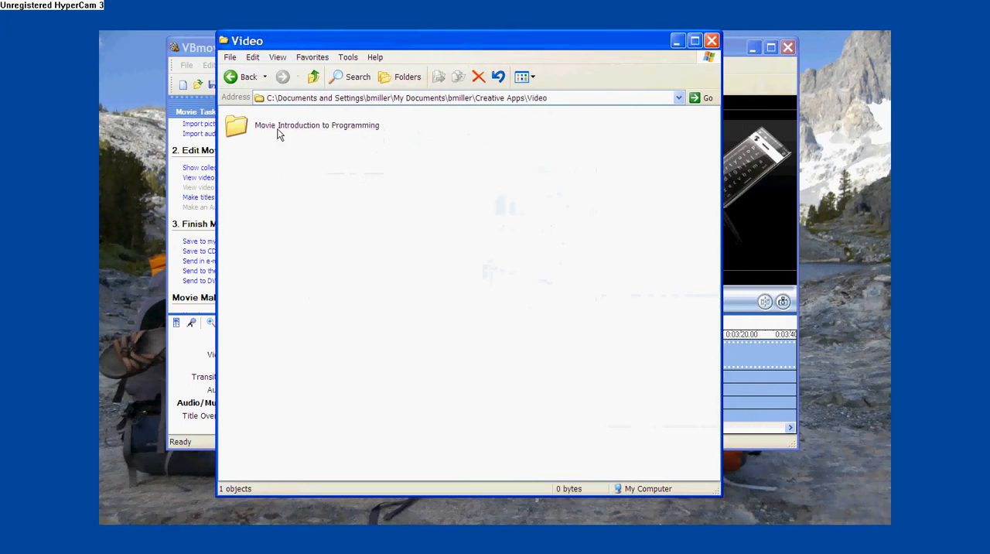
double_click(242, 131)
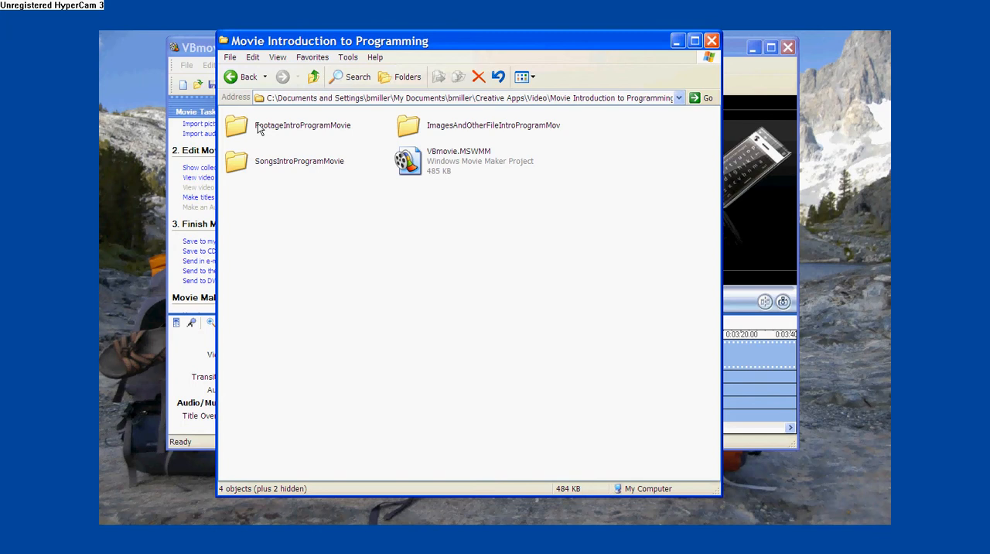
double_click(259, 130)
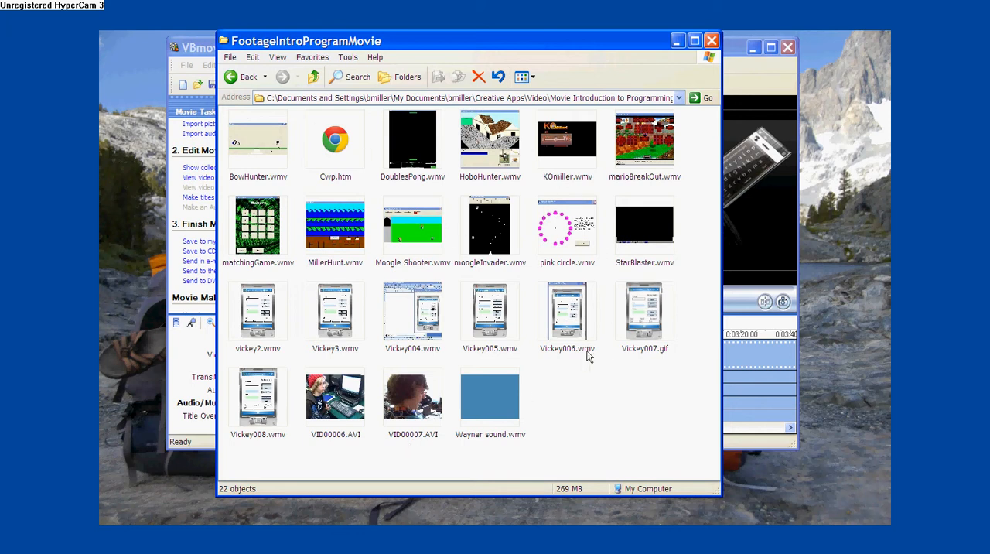
Examine the contents of the SongsIntroProgramMovie and ImagesAndOtherFileIntroProgramMov folders, returning to the Movie Introduction to Programming folder.
left_click(235, 77)
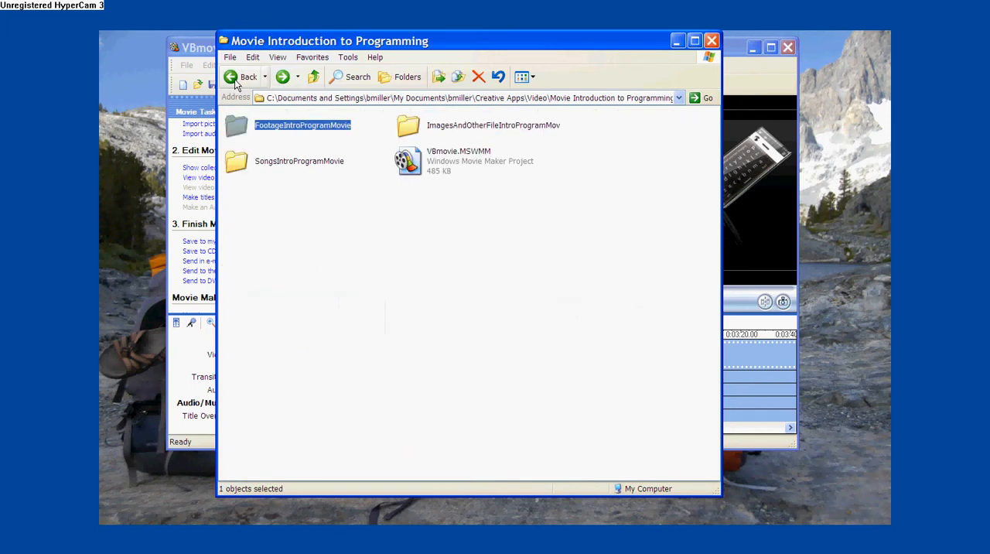
double_click(279, 170)
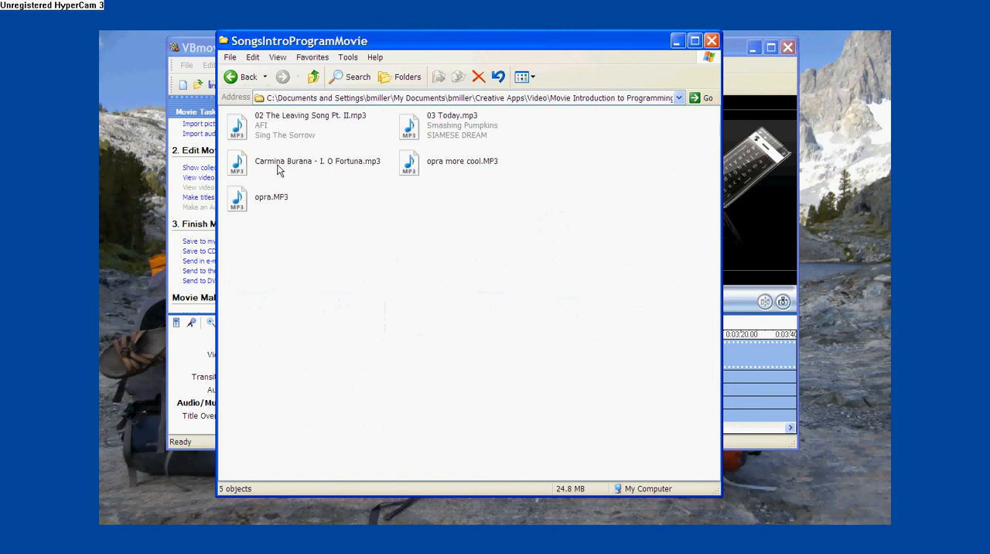
left_click(237, 82)
double_click(446, 134)
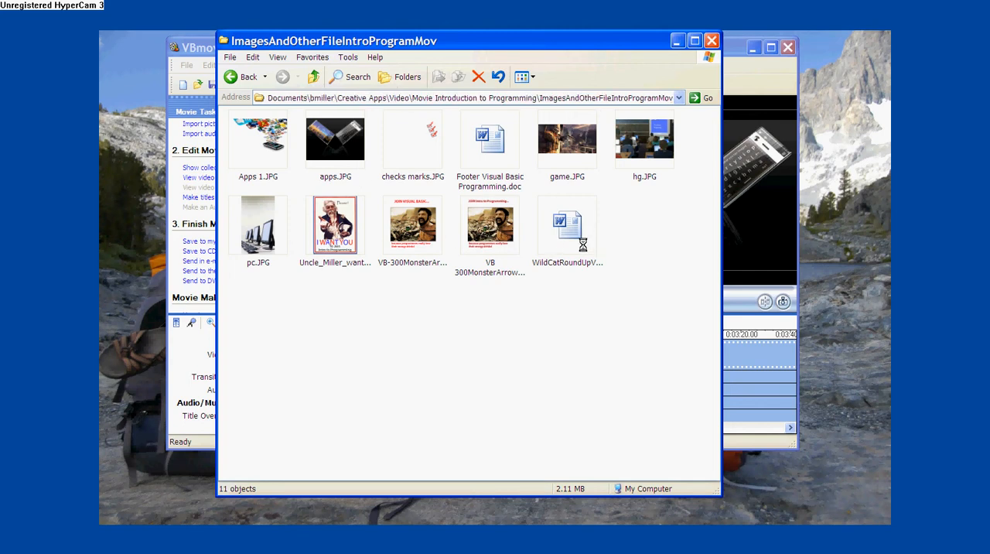
left_click(237, 79)
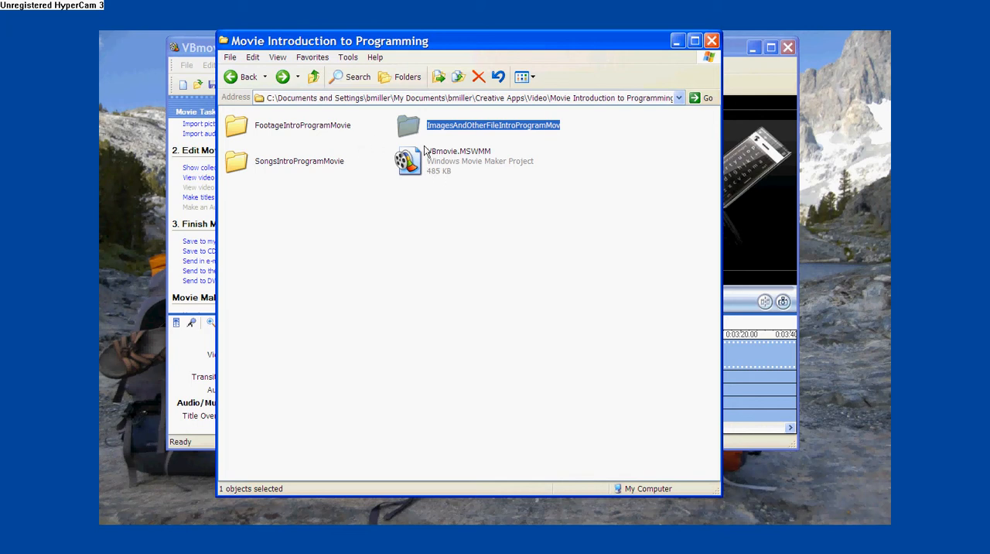
Recheck the footage folder, then open the VBmovie.MSWMM project in Windows Movie Maker and maximize its window.
double_click(294, 131)
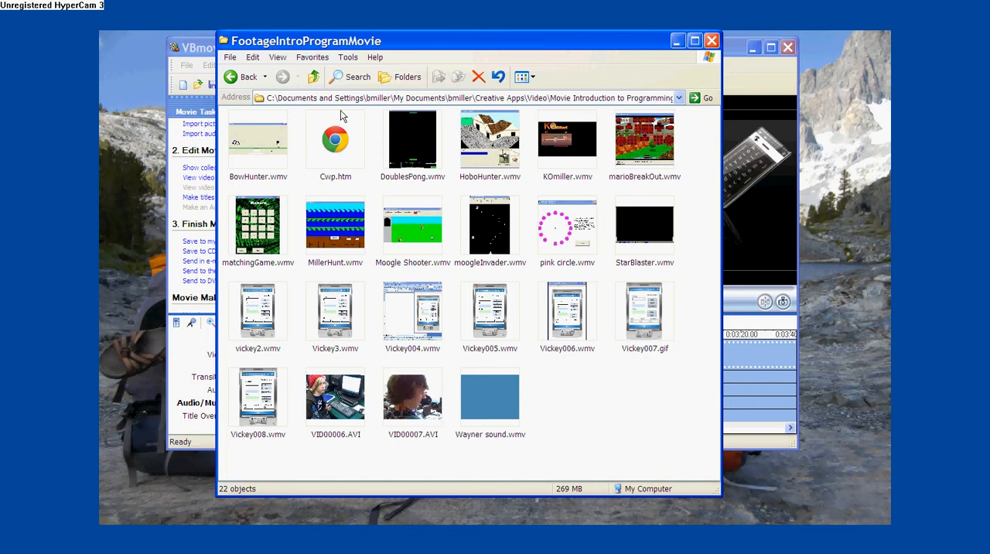
left_click(226, 80)
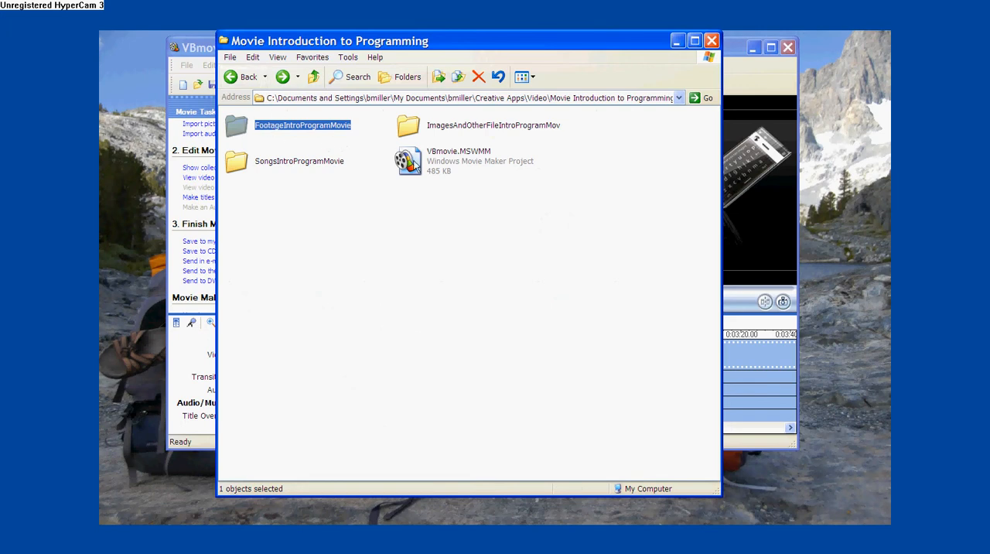
double_click(457, 158)
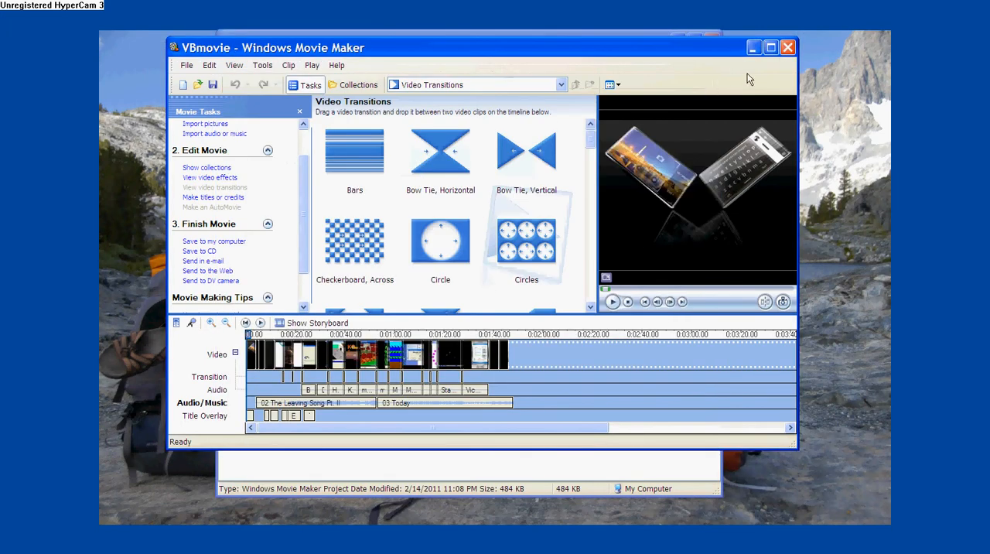
left_click(771, 48)
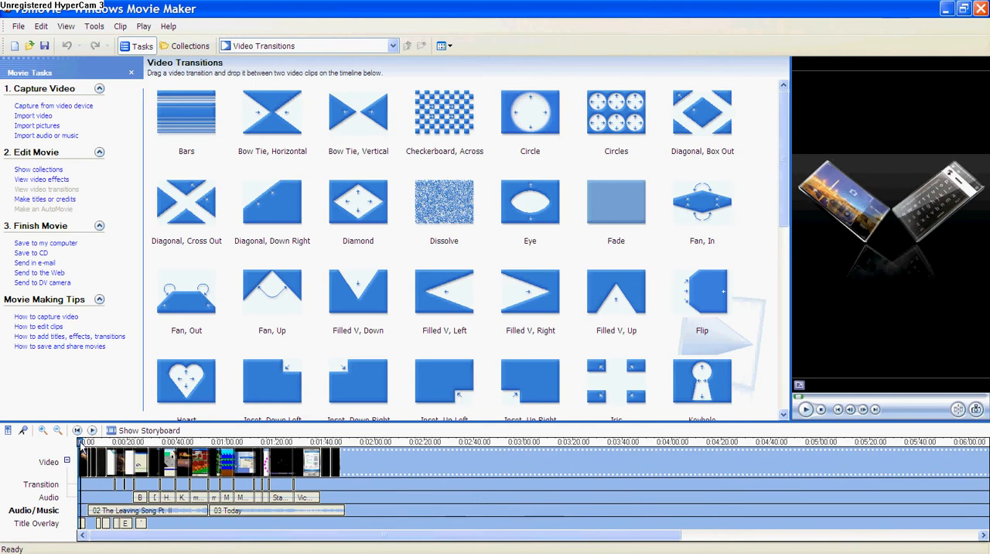
Preview the movie from the start of the timeline and pause at about 0:00:14.90.
mouse_move(81, 443)
left_mouse_down()
mouse_move(97, 442)
mouse_move(81, 443)
left_mouse_up()
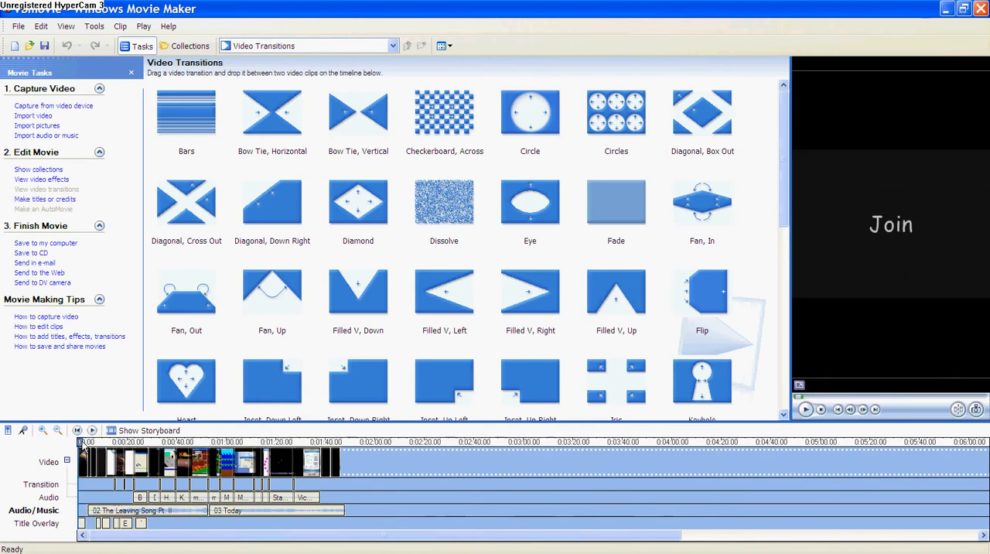
left_click(805, 409)
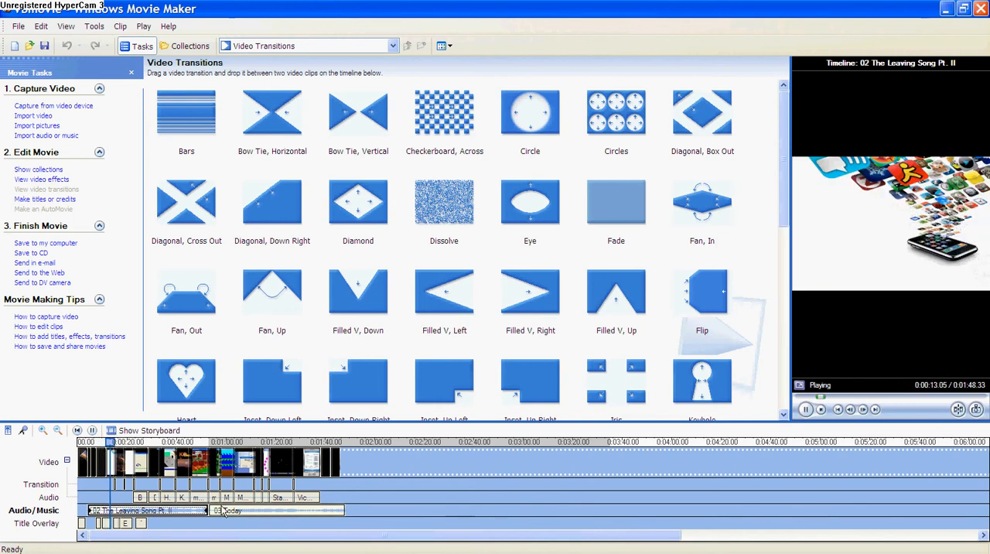
left_click(805, 409)
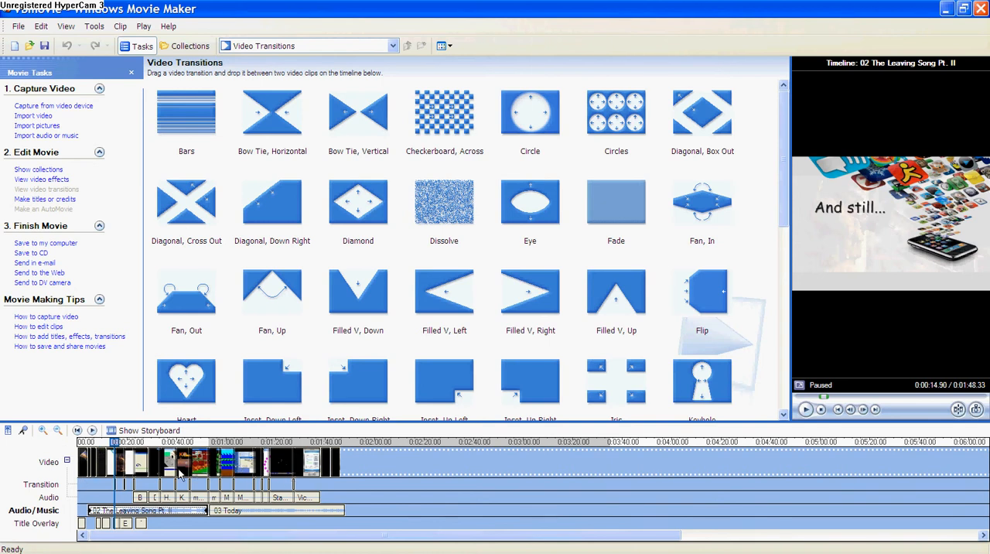
Magnify the timeline by two zoom levels and move the playhead back to about 0:00:13.73.
left_click(44, 430)
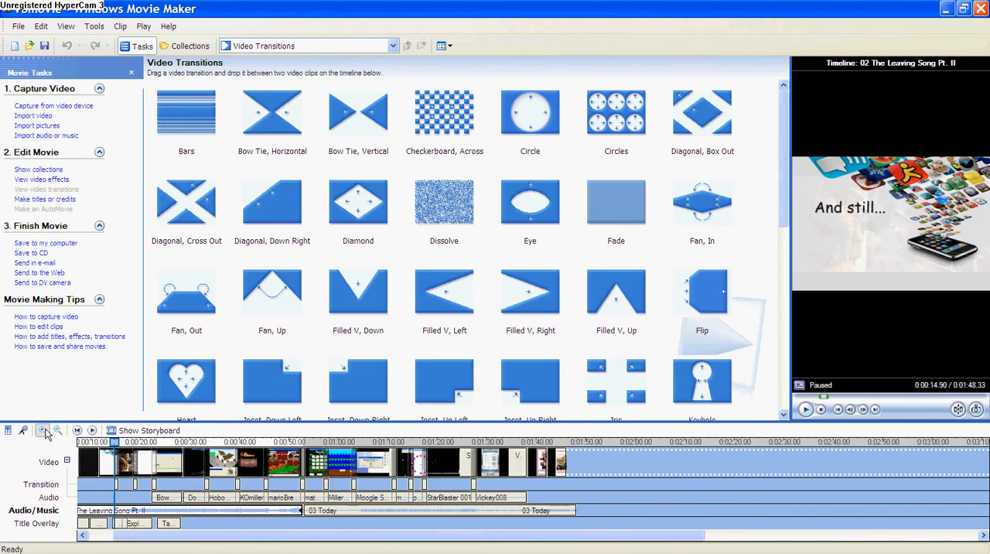
left_click(44, 431)
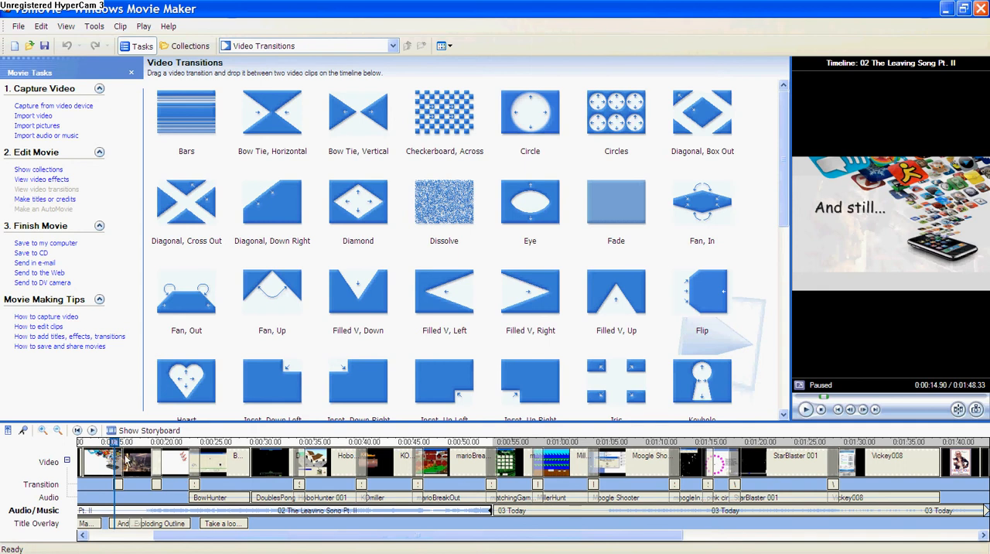
left_click_drag(116, 441, 99, 444)
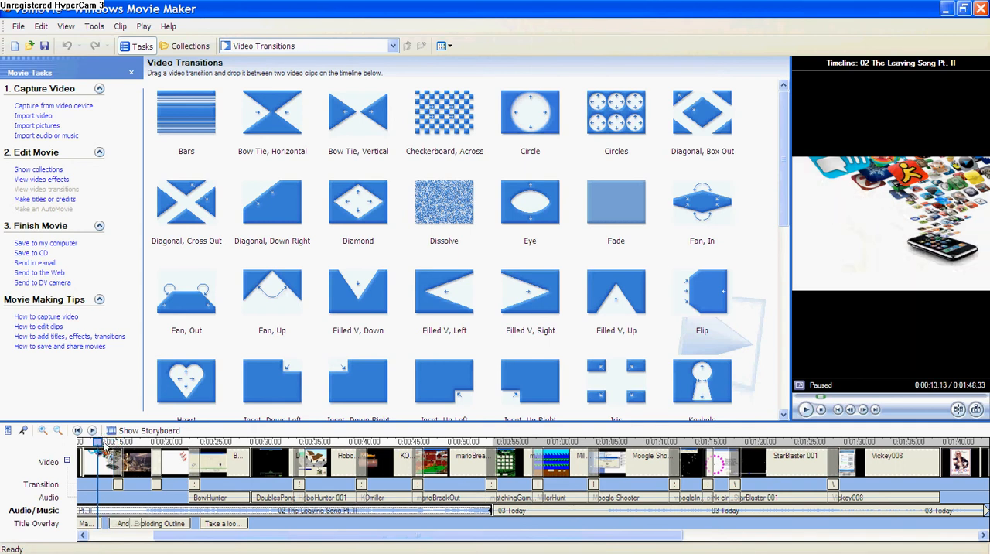
left_click_drag(106, 444, 104, 442)
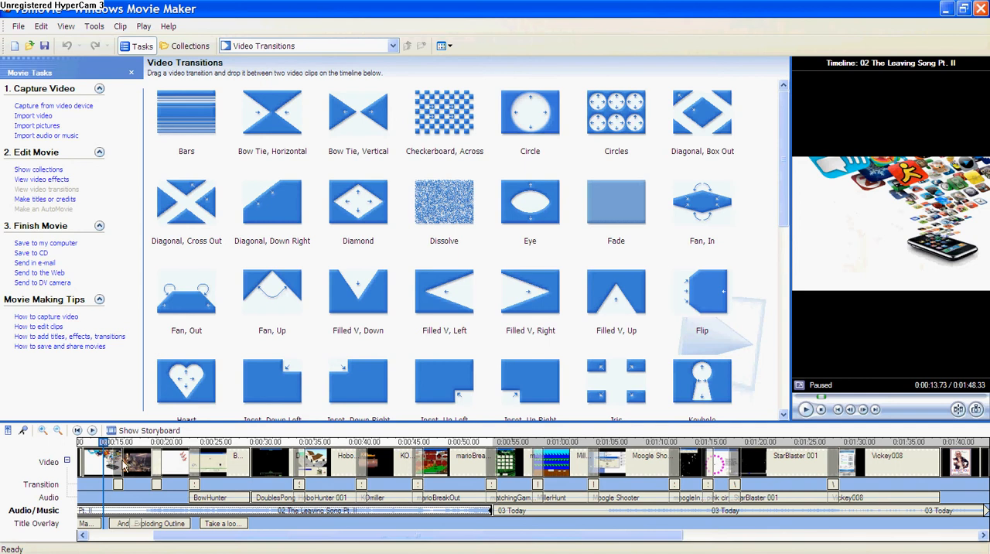
left_click(113, 445)
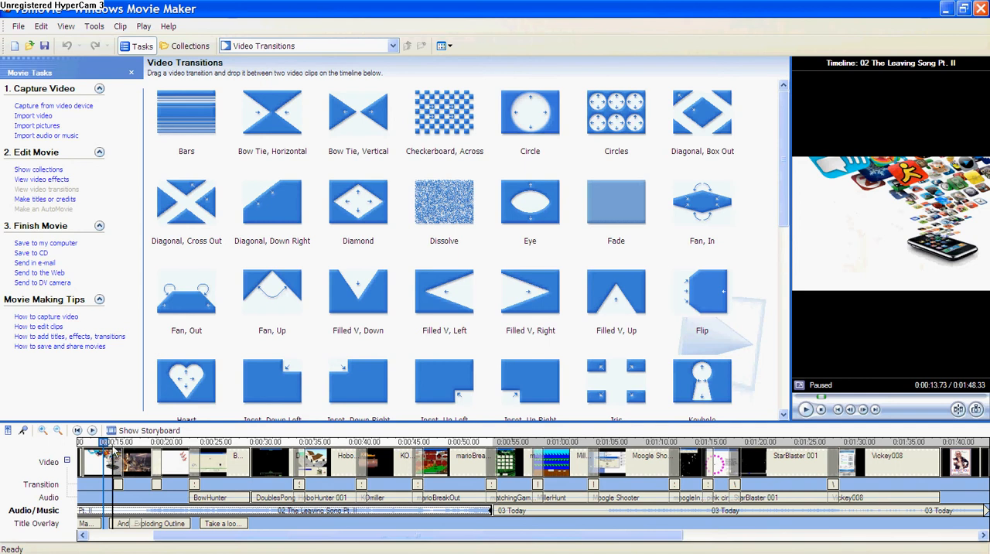
Review the available clip commands such as Split, then show the project as a storyboard and return to the timeline.
left_click(121, 27)
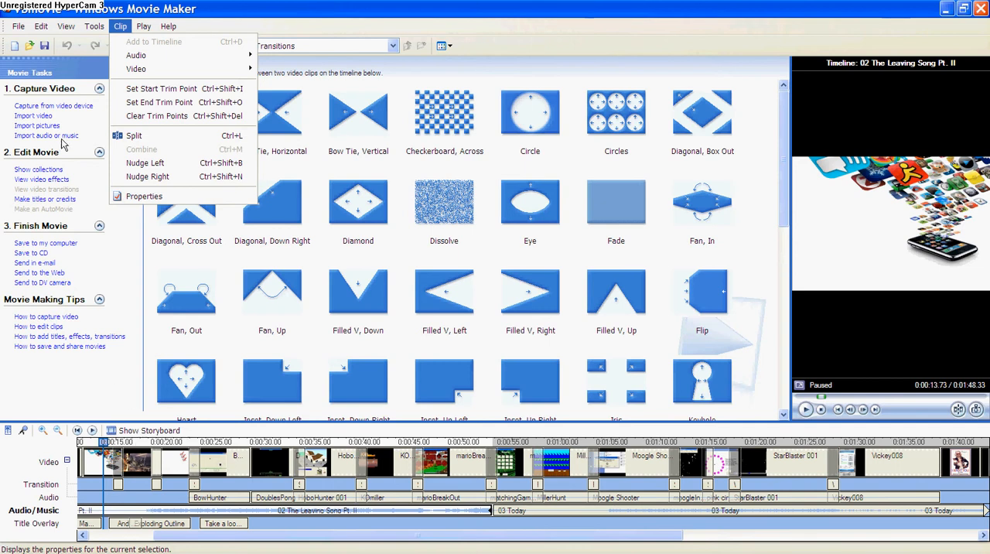
left_click(133, 430)
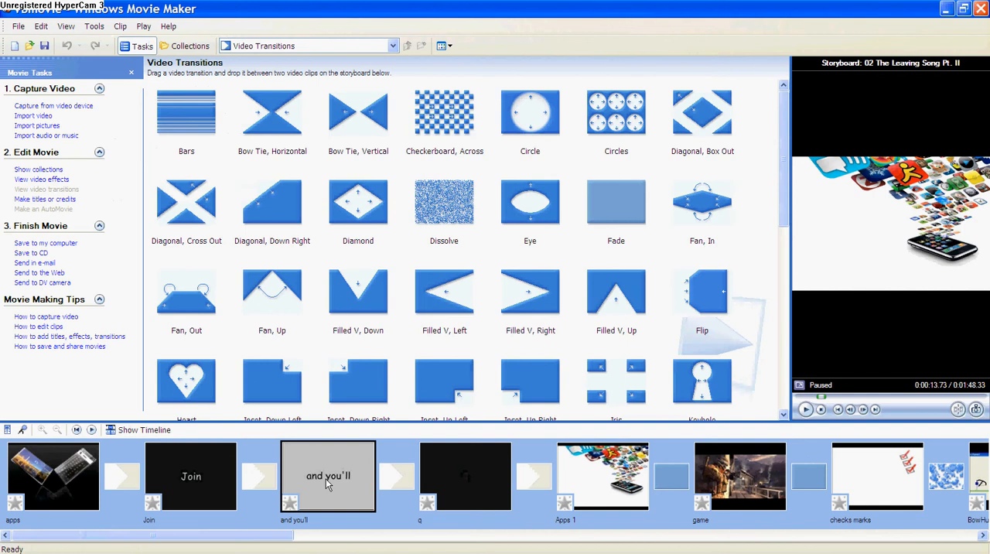
left_click(128, 433)
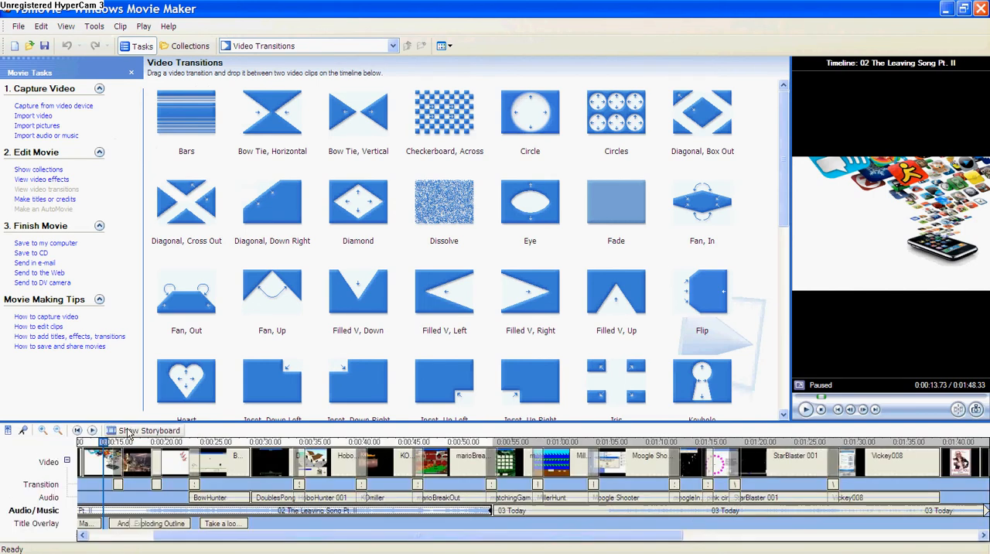
Browse the project's collections, the video effects and the video transitions.
left_click(39, 171)
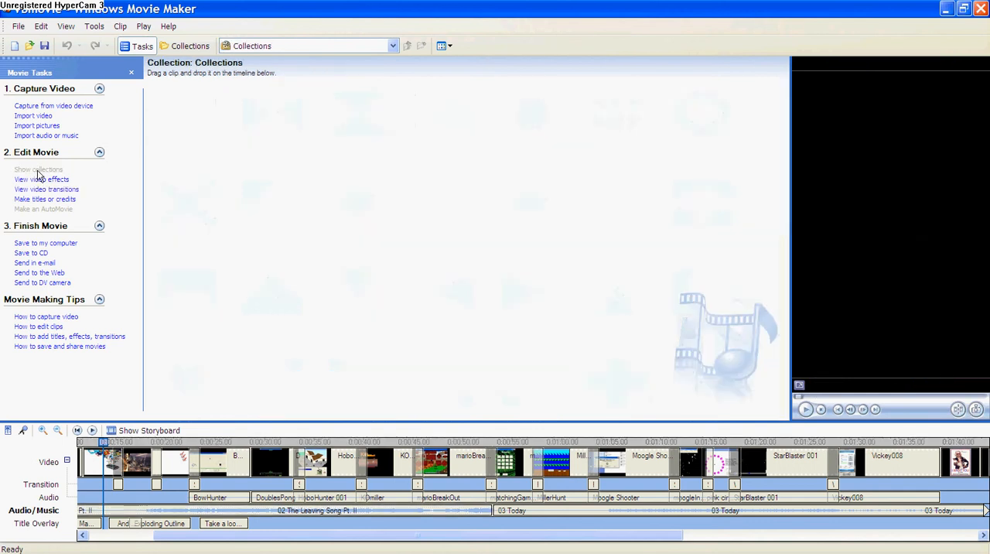
left_click(39, 180)
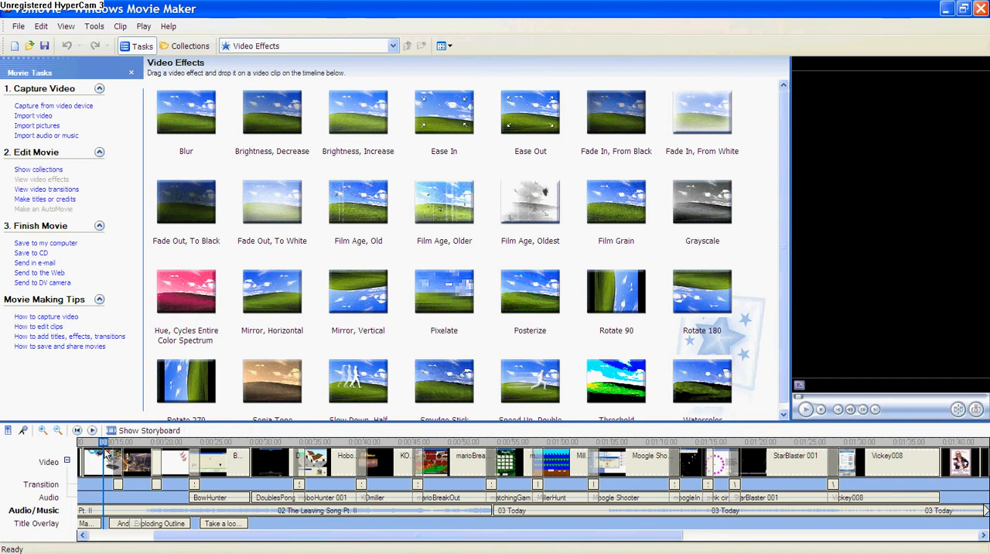
left_click(47, 189)
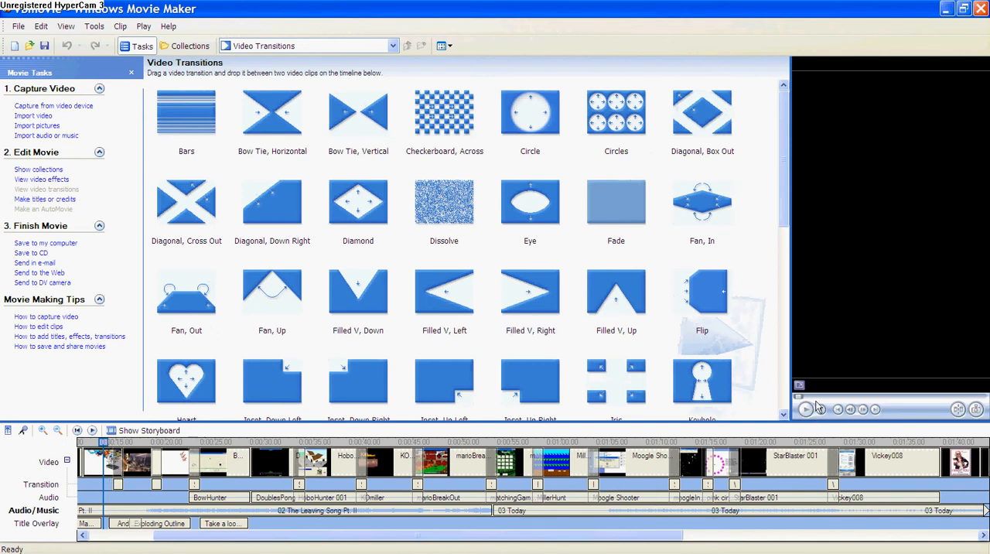
Play the movie from the current playhead position and pause at about 0:00:19.77, on the check marks image.
left_click_drag(581, 534, 611, 534)
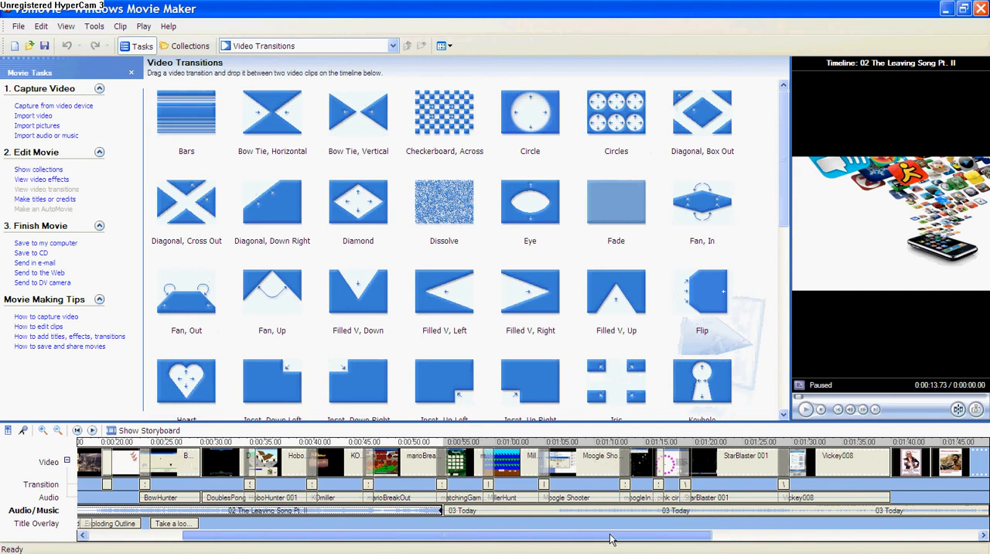
left_click(805, 409)
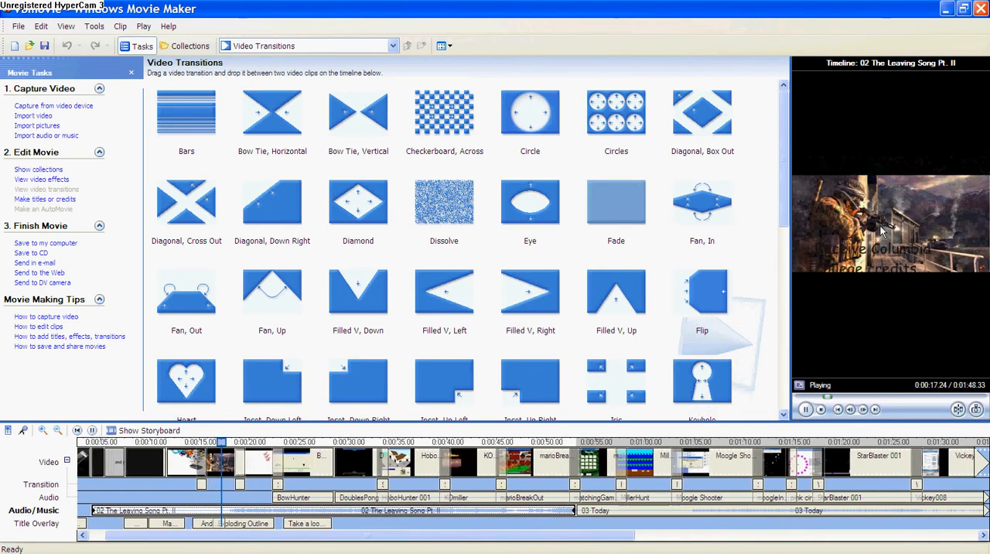
left_click(805, 409)
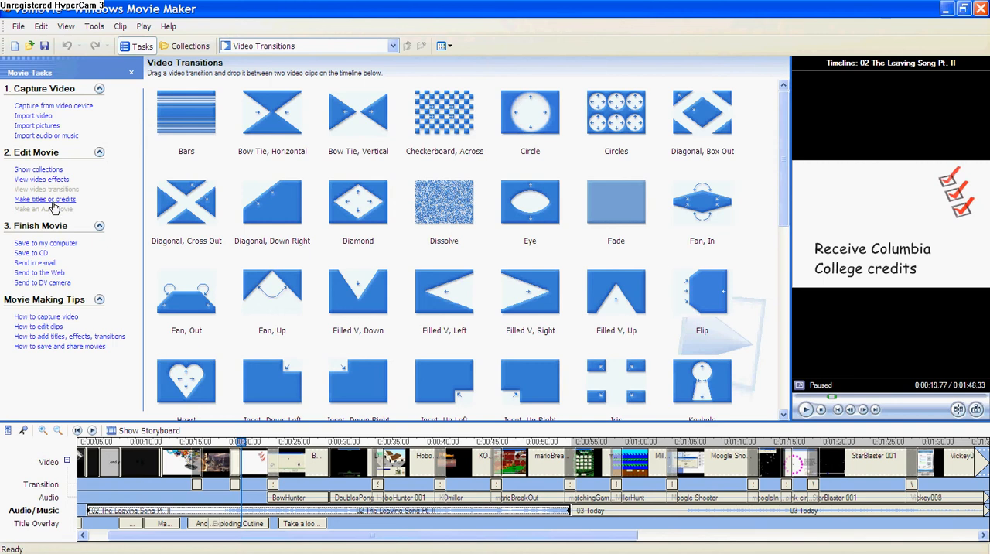
Review the places where a title or credits can be added to the movie, then return to the video transitions.
left_click(42, 201)
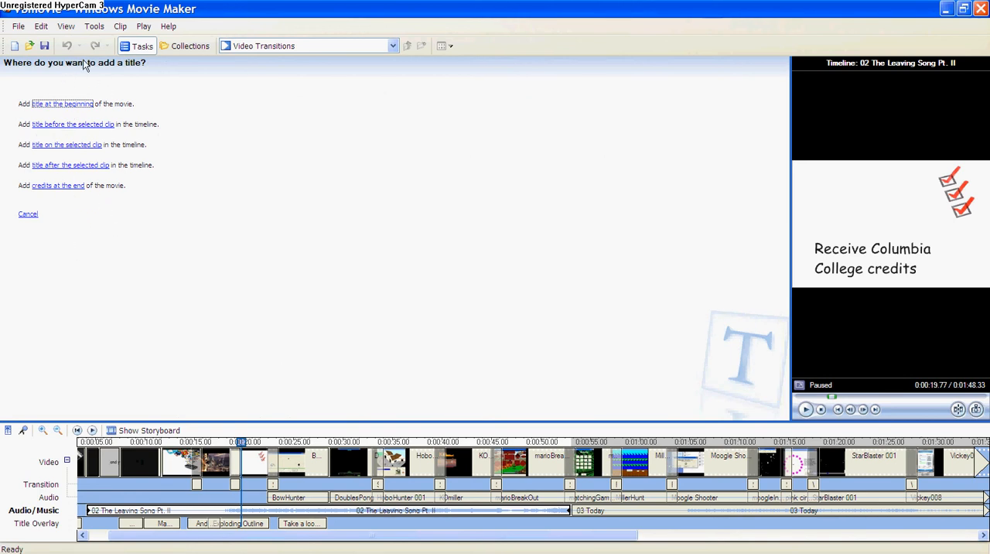
left_click(72, 31)
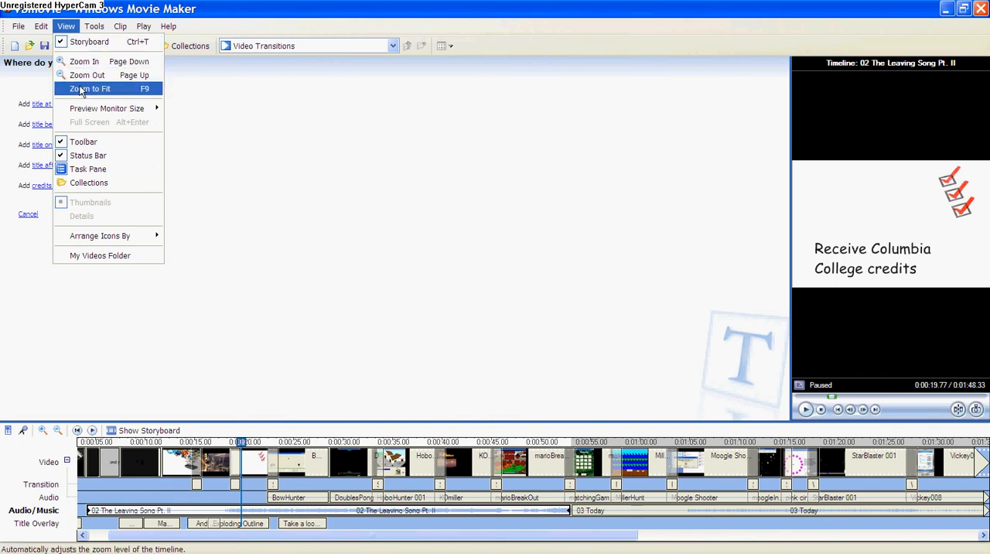
left_click(88, 168)
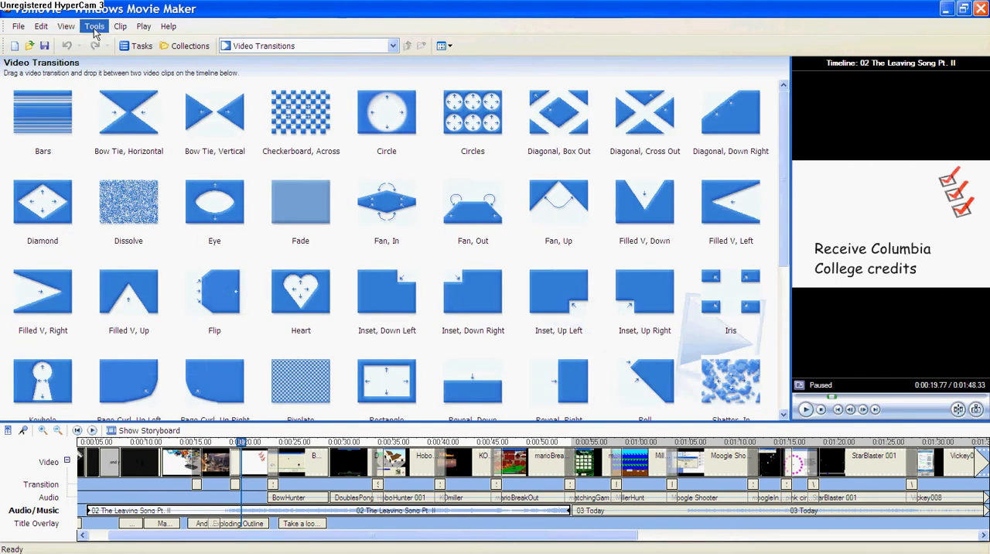
Show the Collections pane, close it and bring back the Movie Tasks pane beside the video transitions.
left_click(71, 29)
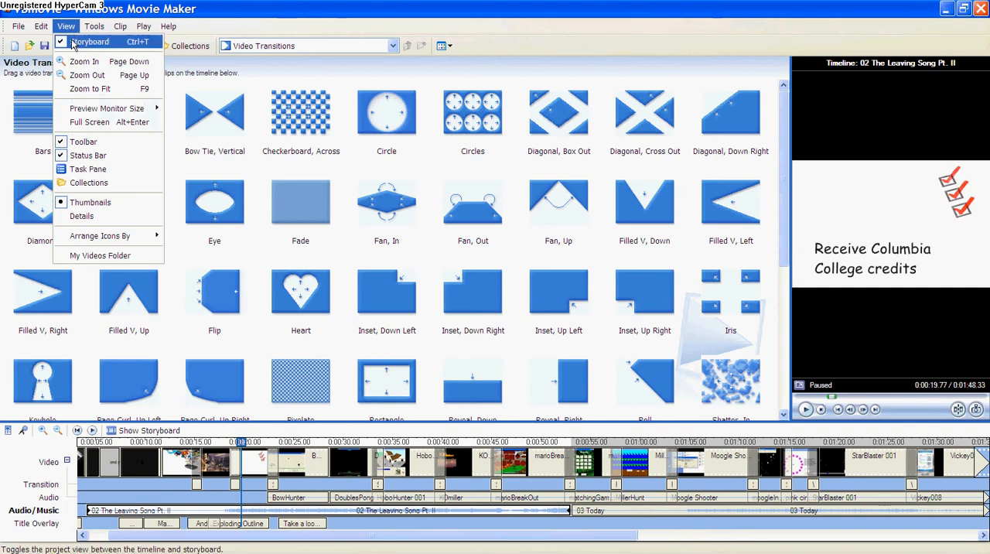
left_click(87, 201)
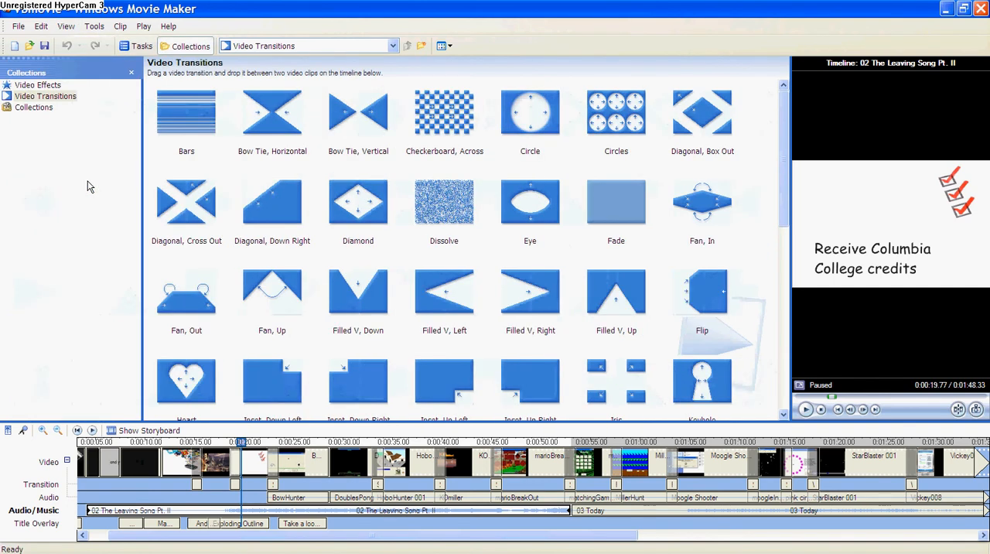
left_click(127, 72)
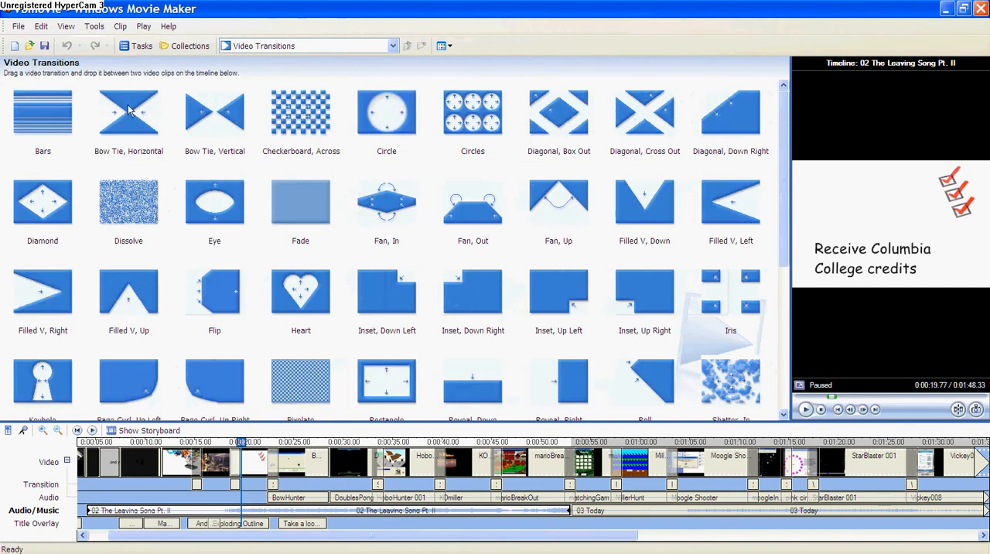
left_click(139, 47)
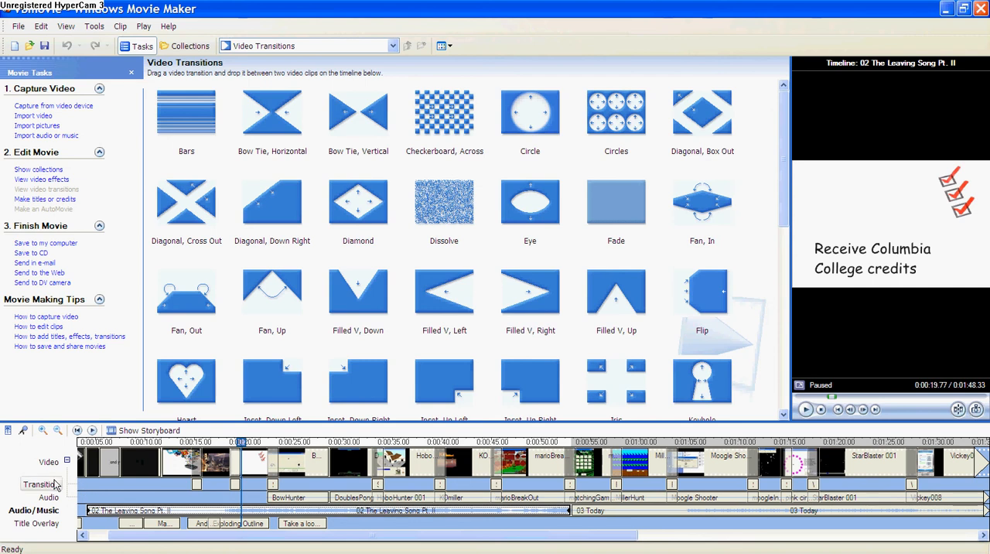
Examine the Audio Levels balance between the video's audio and the Audio/Music track, then close it.
left_click(9, 432)
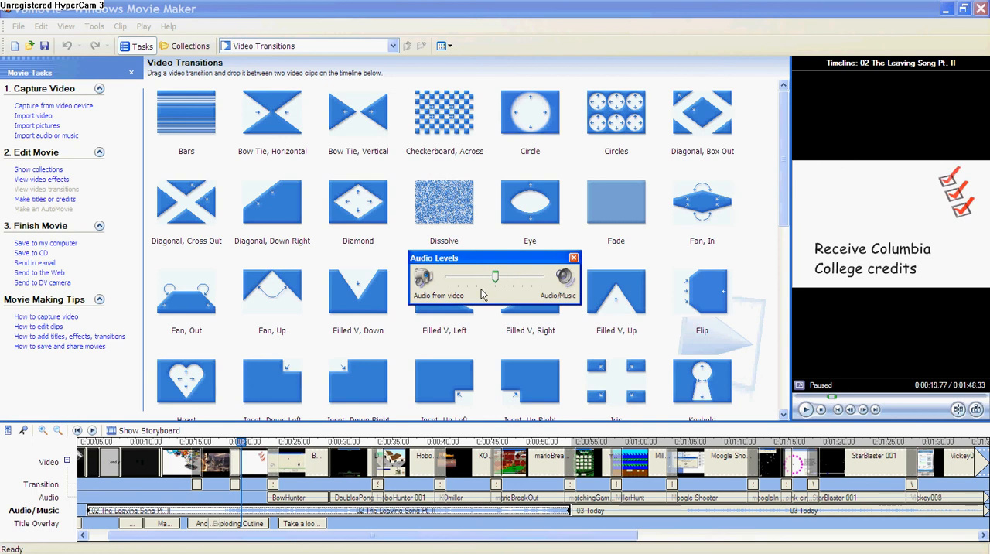
left_click(573, 259)
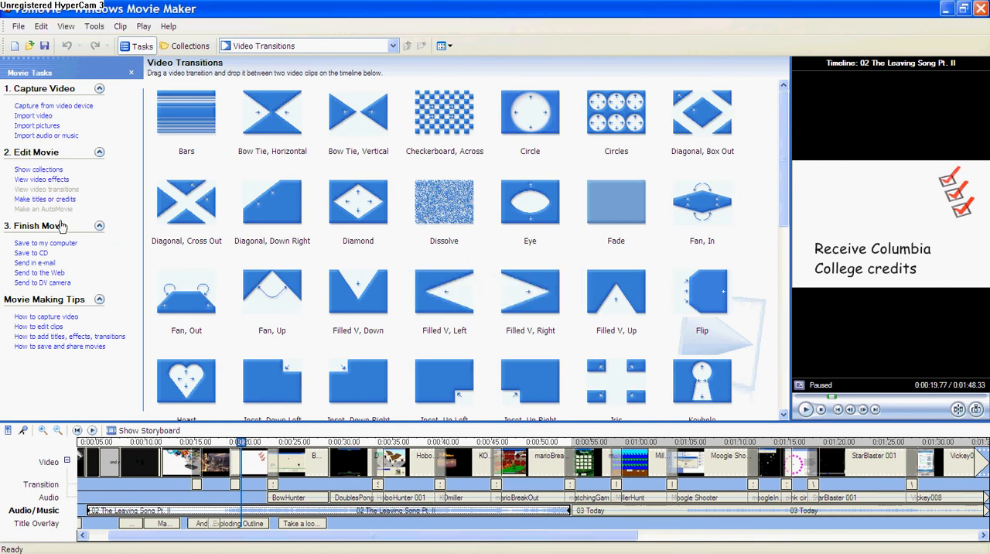